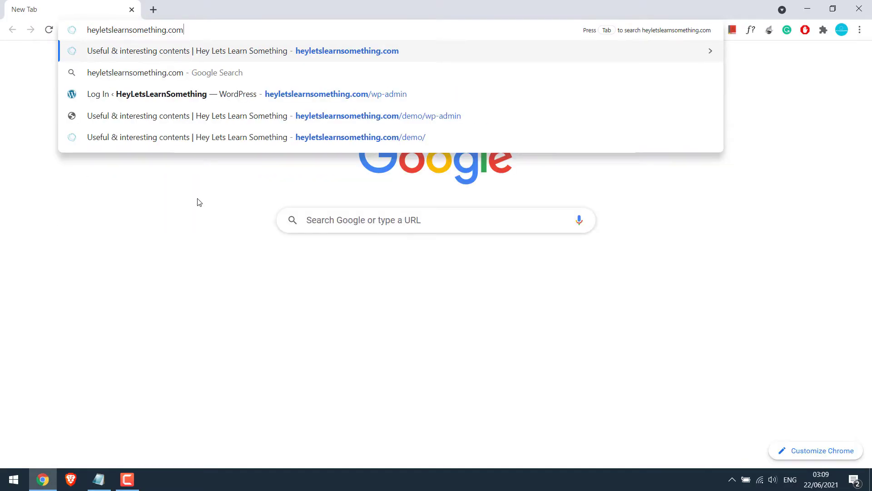
pyautogui.write('tes')
# Load heyletslearnsomething.com/test, which shows the plain 'Hello world!' post.
pyautogui.press('Return')
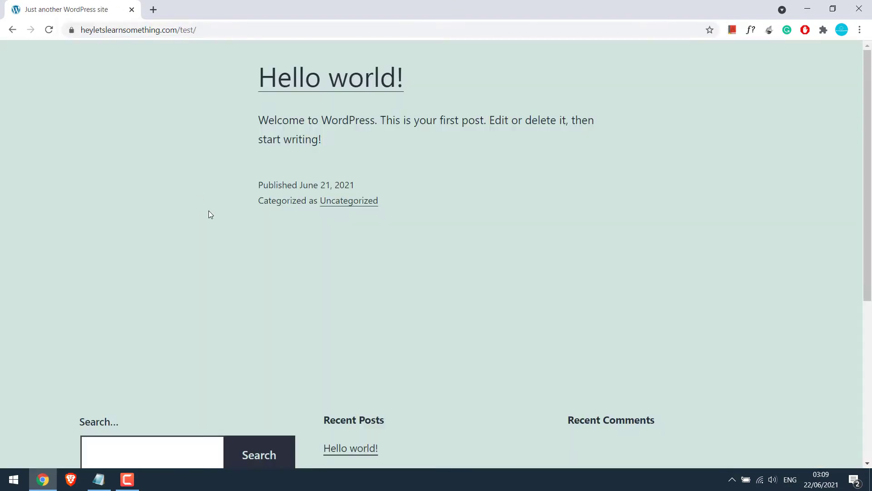
pyautogui.scroll(-5, 749, 112)
pyautogui.scroll(5, 628, 130)
# Go to the site's wp-admin and sign in through the site password prompt and WordPress login.
pyautogui.click(286, 29)
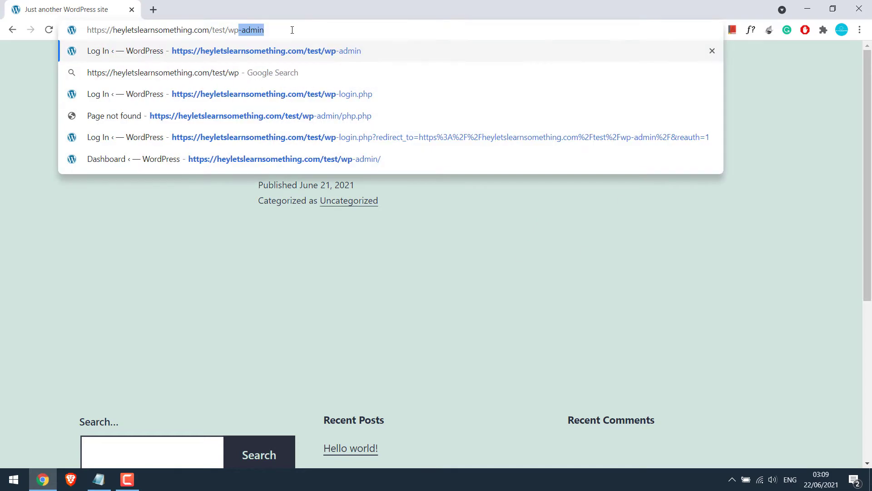
pyautogui.press('Return')
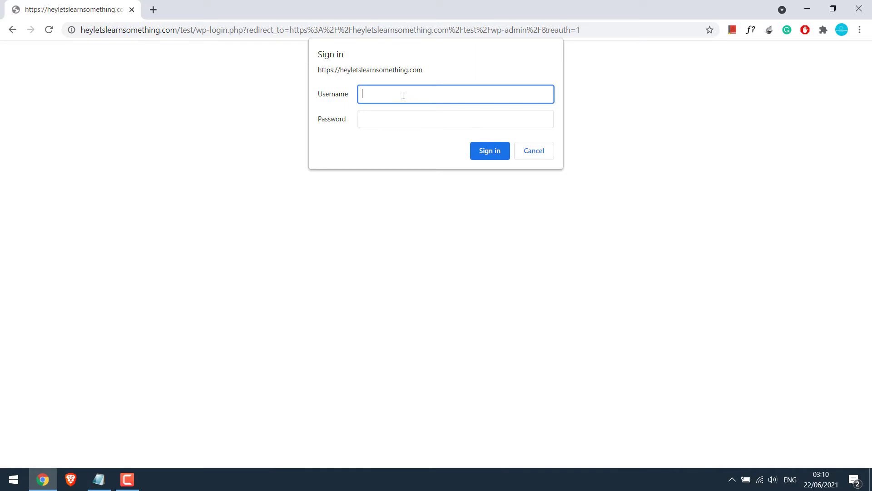
pyautogui.press('Tab')
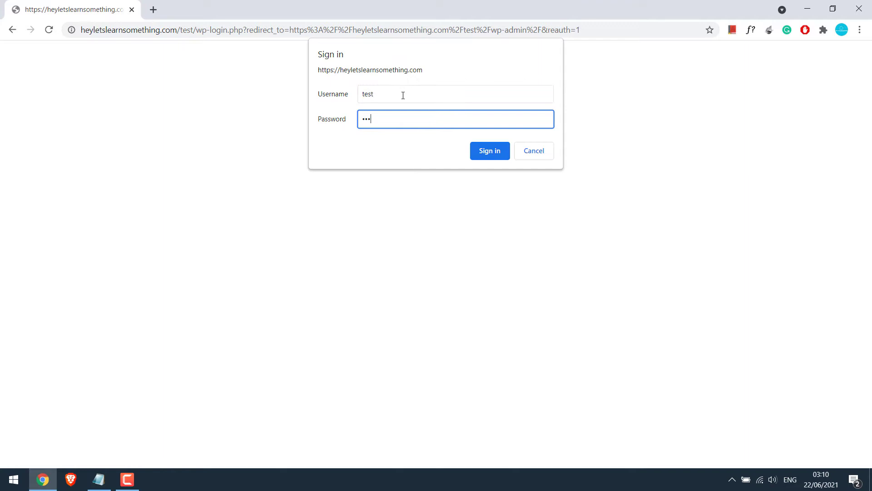
pyautogui.press('Return')
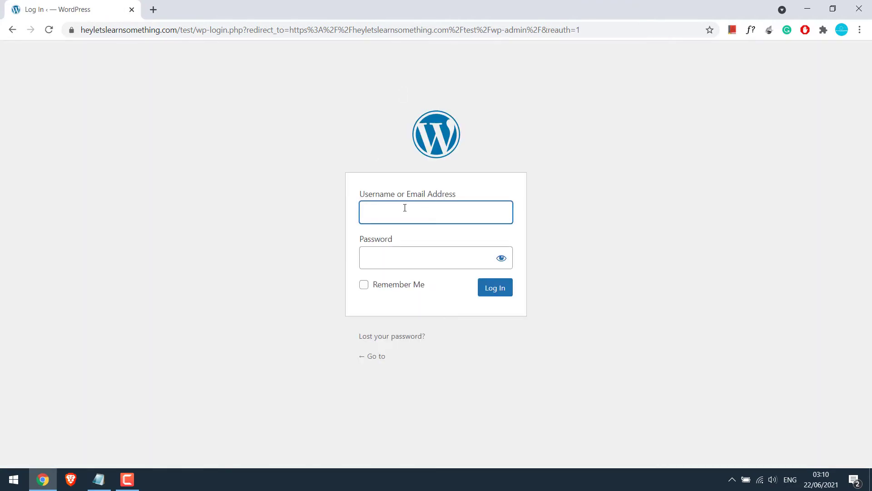
pyautogui.press('Tab')
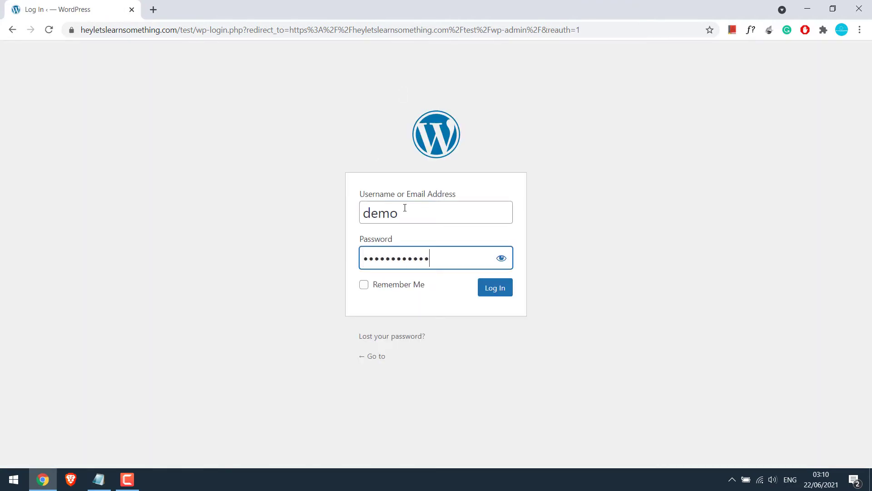
pyautogui.press('Return')
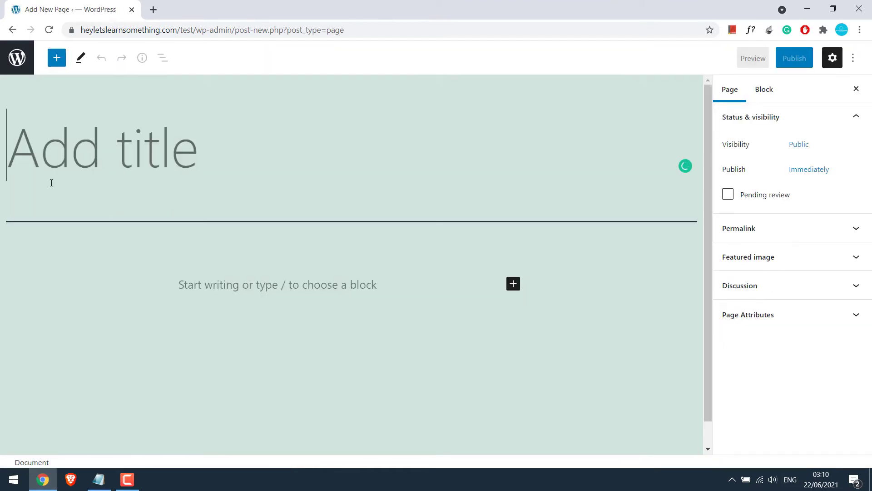
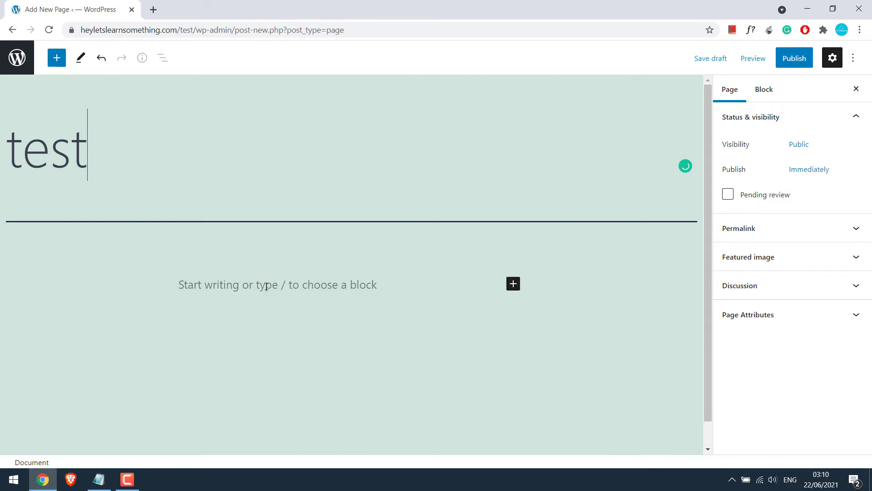
# Title the new page 'test' and add the paragraph 'Here will be your content - this page will redirect'.
pyautogui.click(266, 286)
pyautogui.write('Here wi')
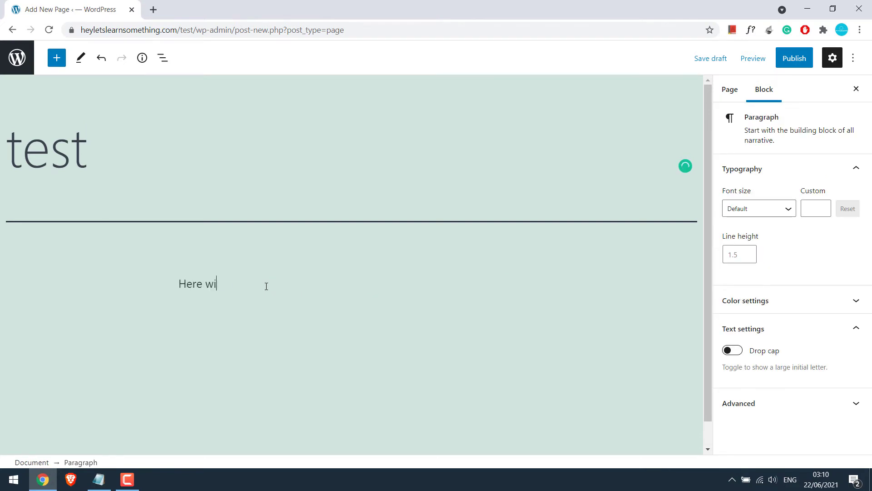
pyautogui.write('ll be your content - this page will redir')
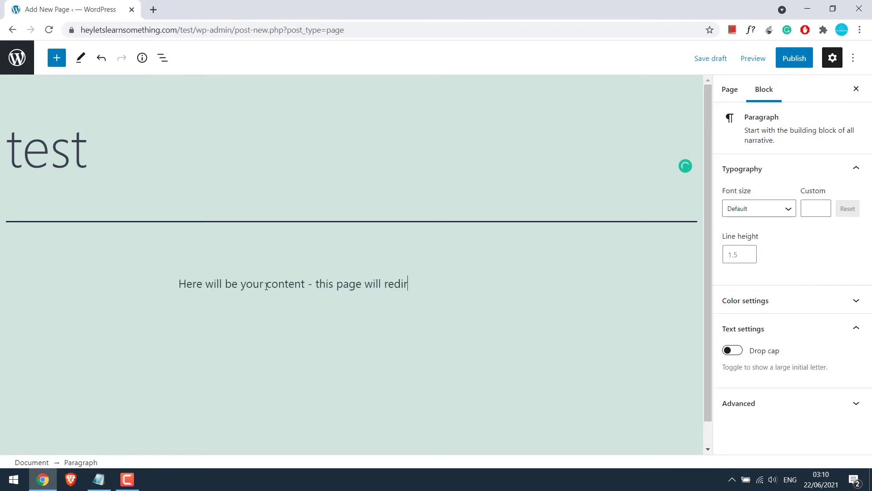
pyautogui.write('ect')
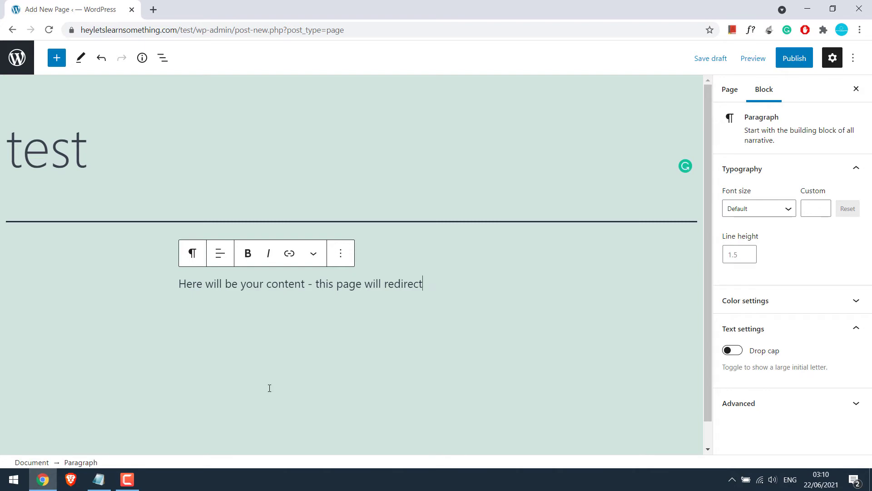
# Copy all four lines of the redirect script in Notepad, then minimize Notepad.
pyautogui.click(98, 479)
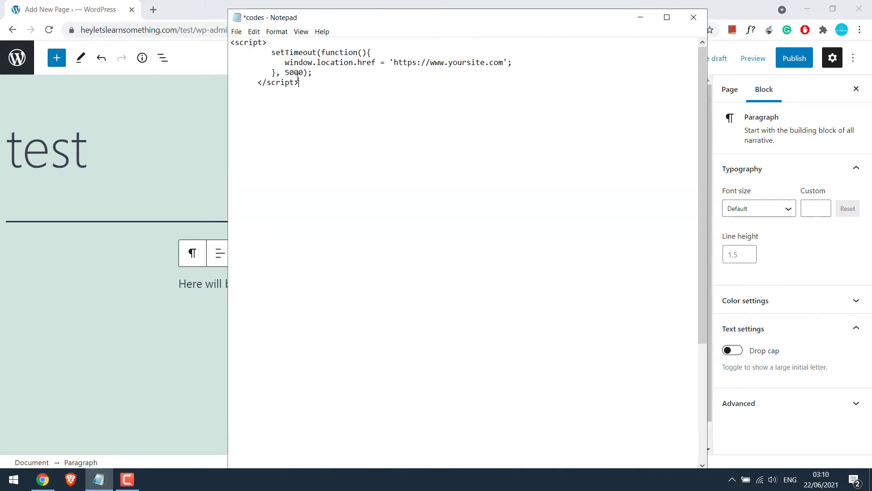
pyautogui.moveTo(298, 79); pyautogui.dragTo(225, 44)
pyautogui.rightClick(276, 61)
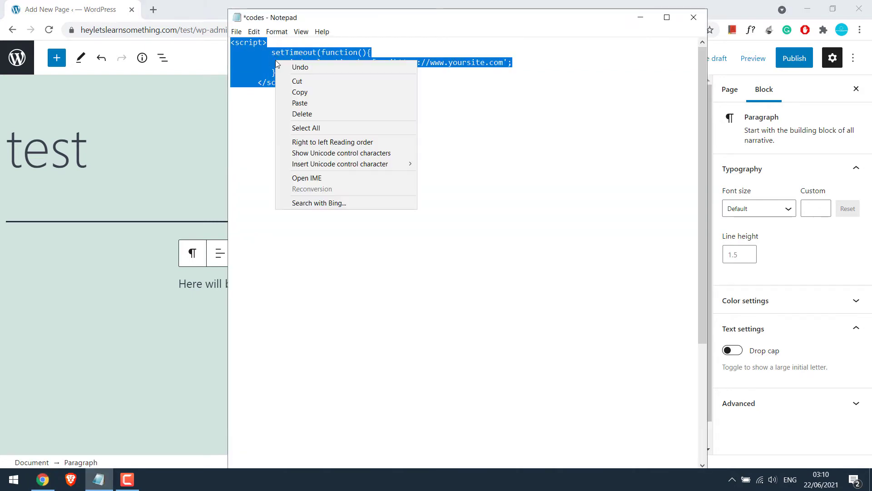
pyautogui.click(298, 94)
pyautogui.click(640, 18)
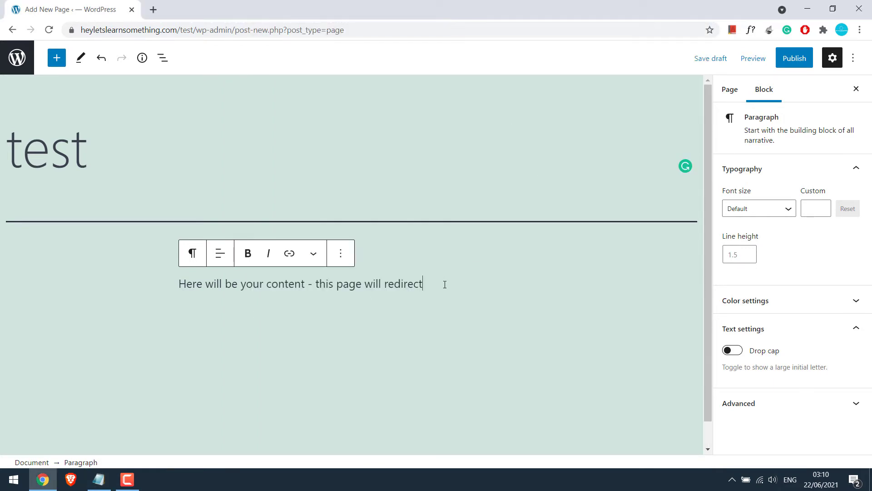
# Add a Shortcode block to the page containing the pasted redirect script.
pyautogui.click(57, 57)
pyautogui.write('s')
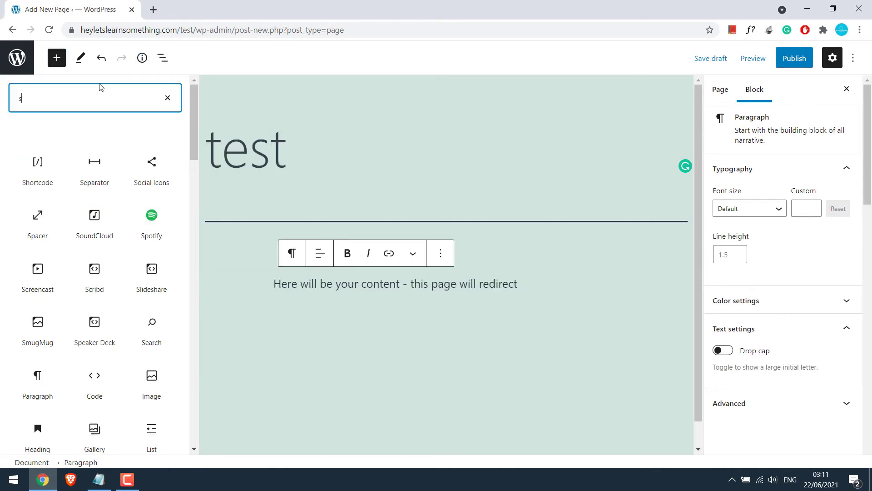
pyautogui.write('ho')
pyautogui.click(48, 170)
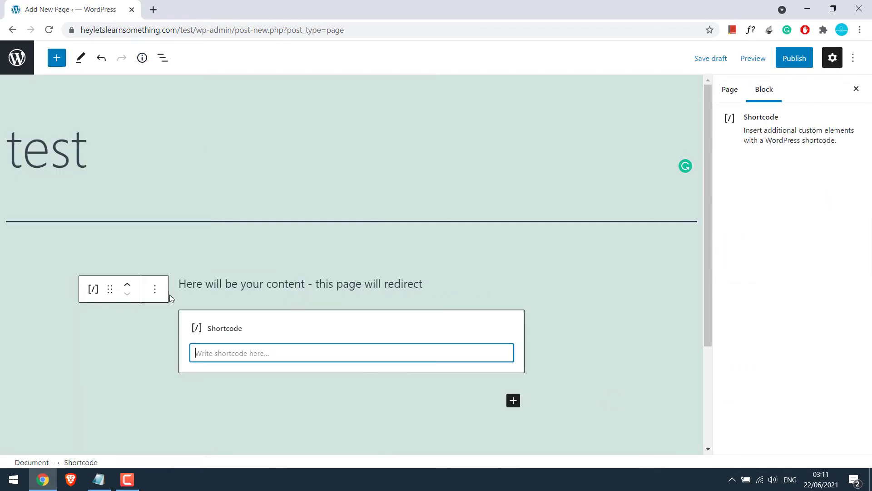
pyautogui.rightClick(211, 353)
pyautogui.click(251, 256)
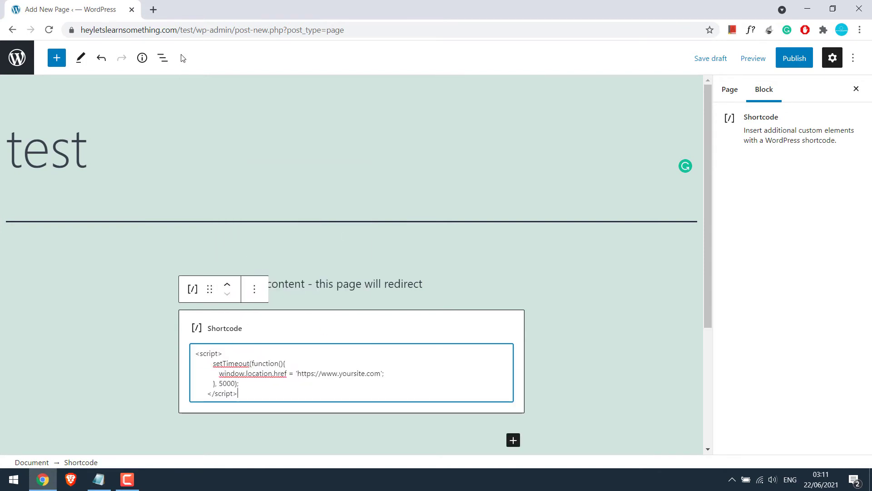
# Replace the script's placeholder yoursite URL with the site's copied home address.
pyautogui.doubleClick(125, 30)
pyautogui.rightClick(124, 30)
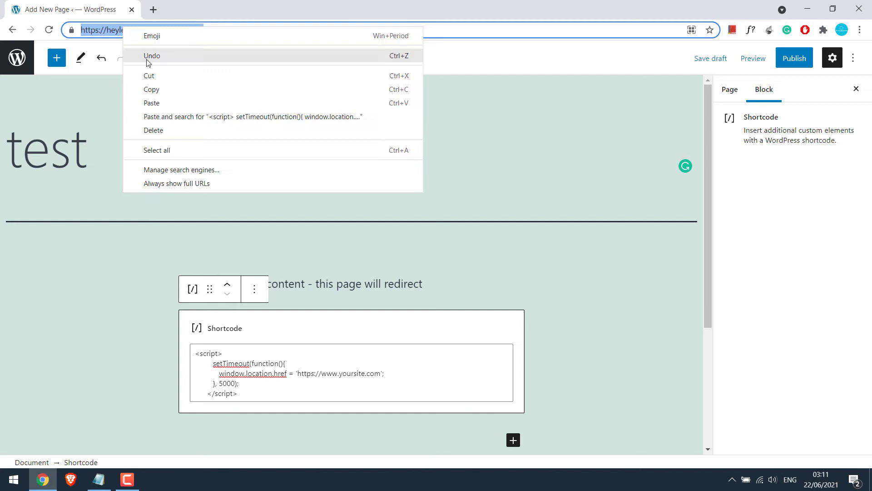
pyautogui.click(151, 88)
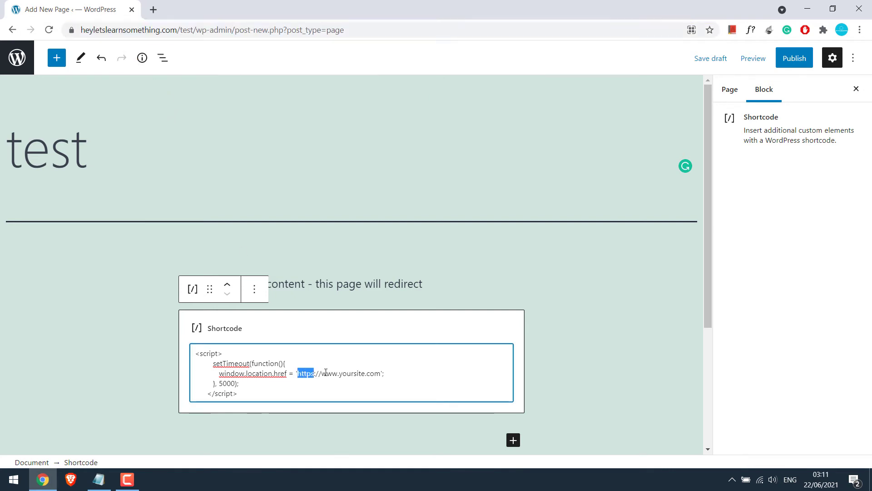
pyautogui.moveTo(298, 373); pyautogui.dragTo(381, 373)
pyautogui.rightClick(380, 373)
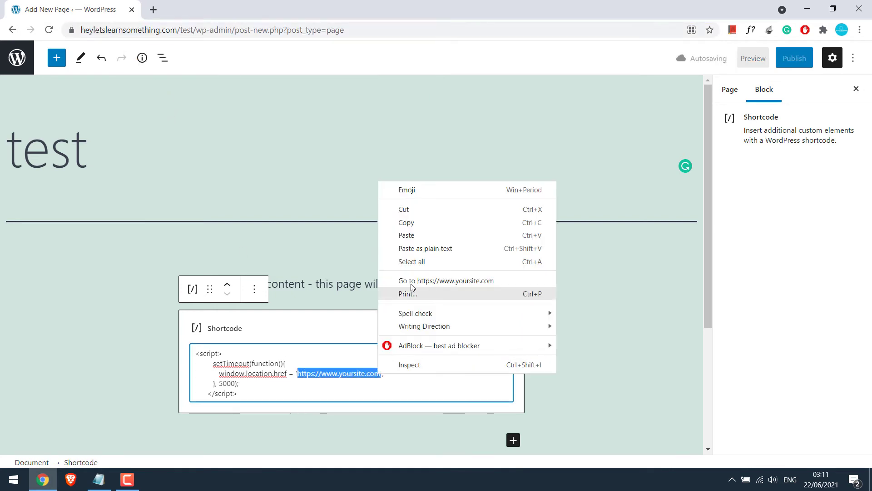
pyautogui.click(416, 235)
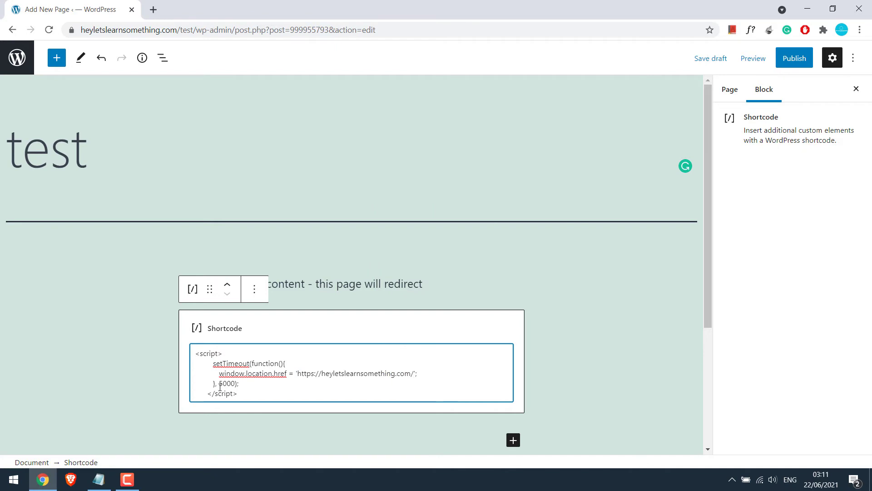
# Change the redirect delay from 5000 to 3000 and publish the test page.
pyautogui.moveTo(217, 383); pyautogui.dragTo(236, 384)
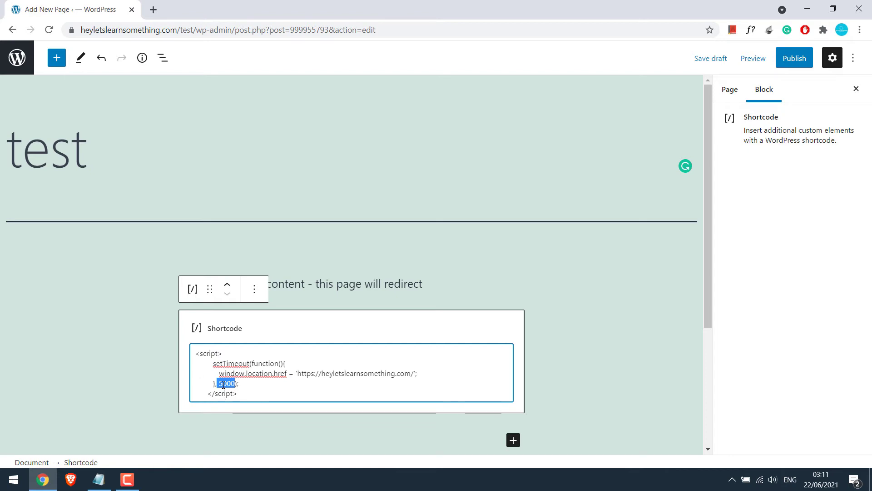
pyautogui.click(223, 385)
pyautogui.press('BackSpace')
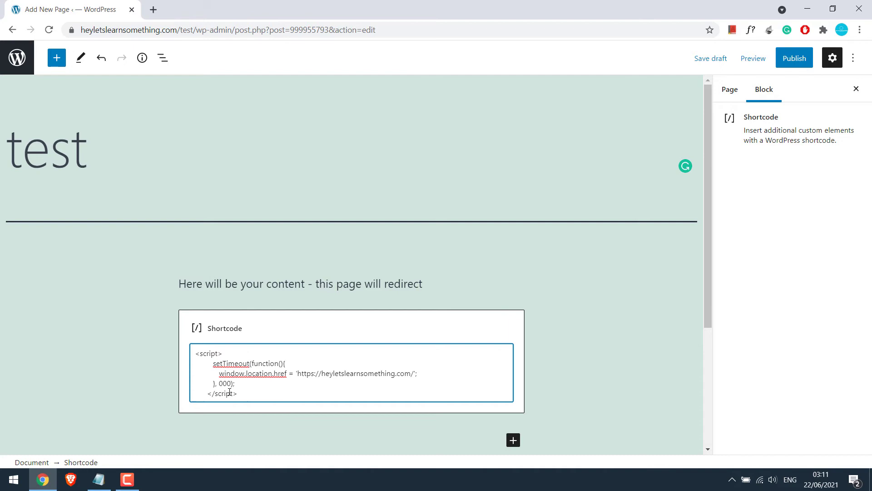
pyautogui.write('3')
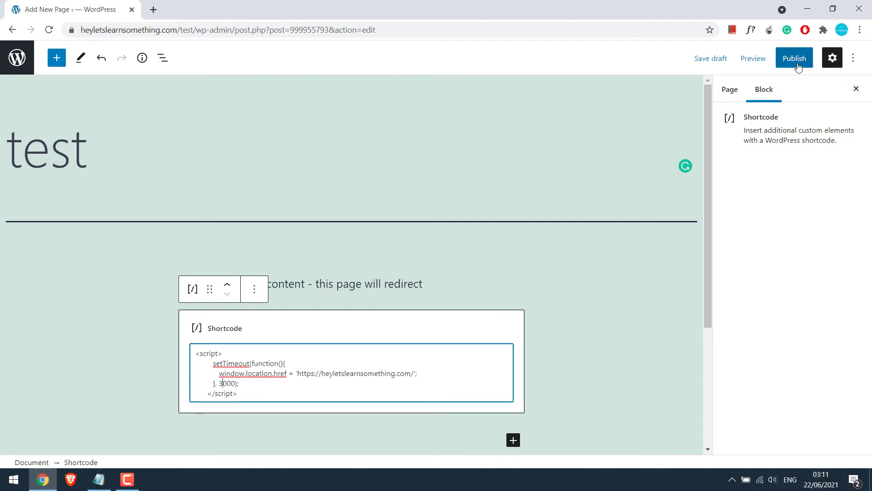
pyautogui.click(795, 60)
pyautogui.click(762, 59)
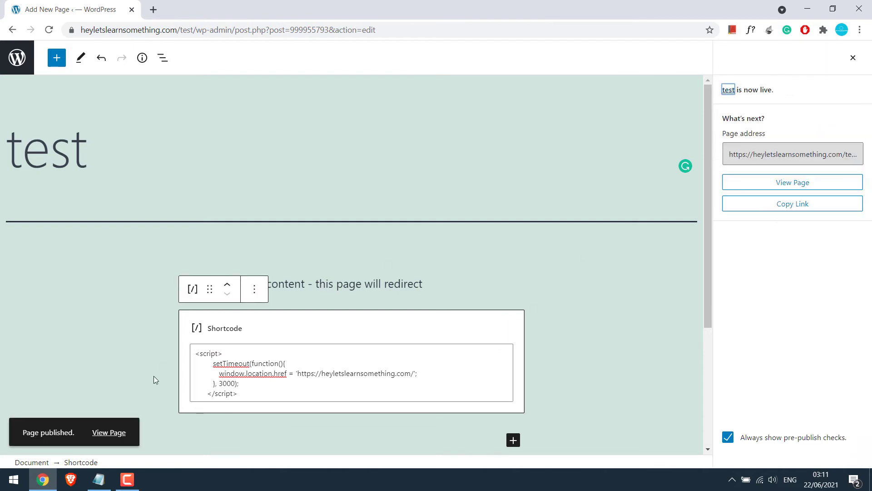
pyautogui.rightClick(117, 434)
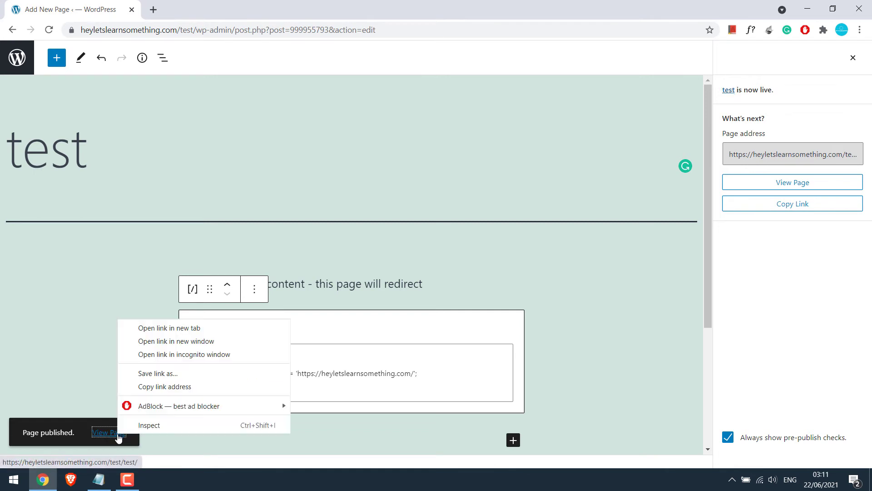
pyautogui.click(187, 328)
pyautogui.hotkey('ctrl', 'Tab')
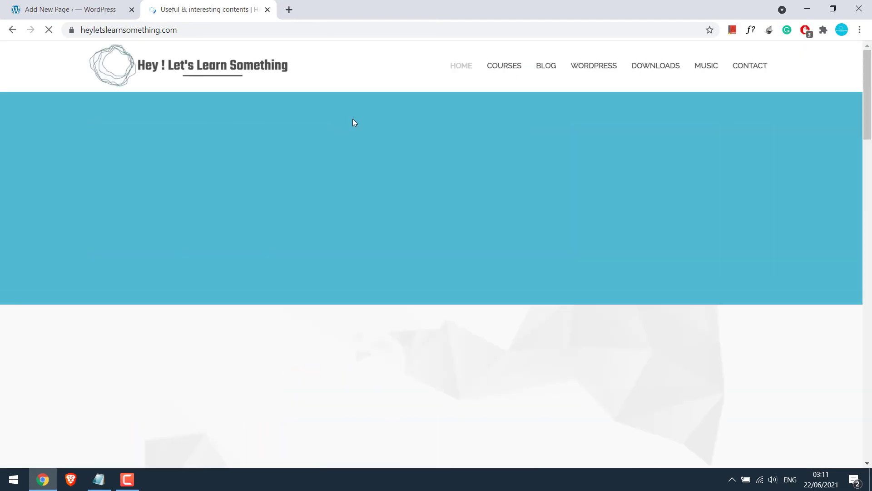
pyautogui.scroll(-10, 368, 270)
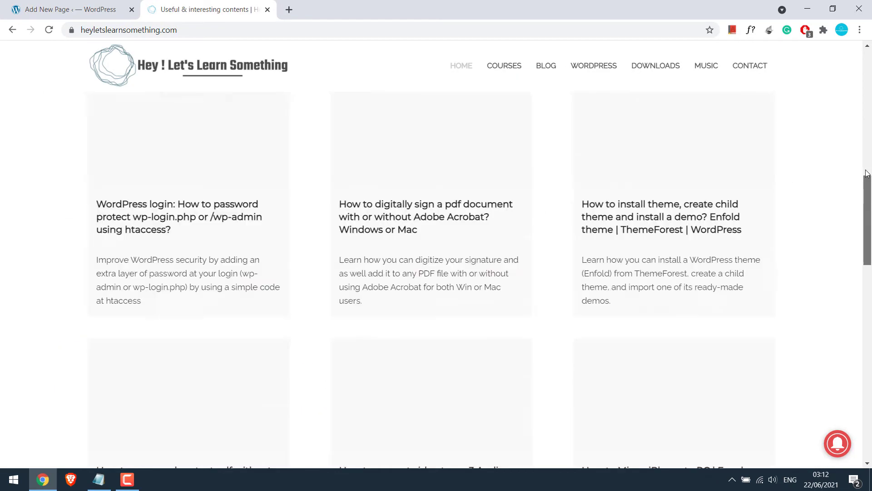
pyautogui.scroll(10, 437, 273)
pyautogui.click(266, 10)
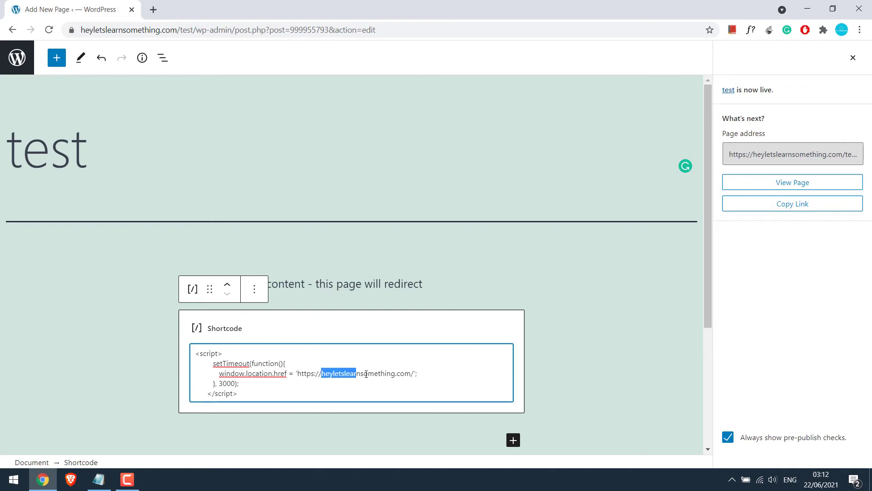
# Point the redirect at youtube.com, update the page, and confirm the live page redirects.
pyautogui.moveTo(321, 373); pyautogui.dragTo(400, 374)
pyautogui.write('youtube')
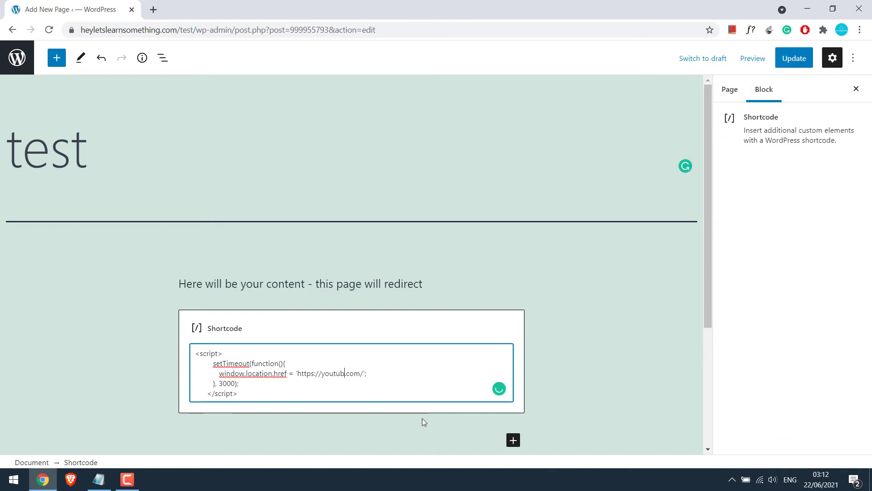
pyautogui.click(794, 58)
pyautogui.rightClick(109, 432)
pyautogui.click(161, 324)
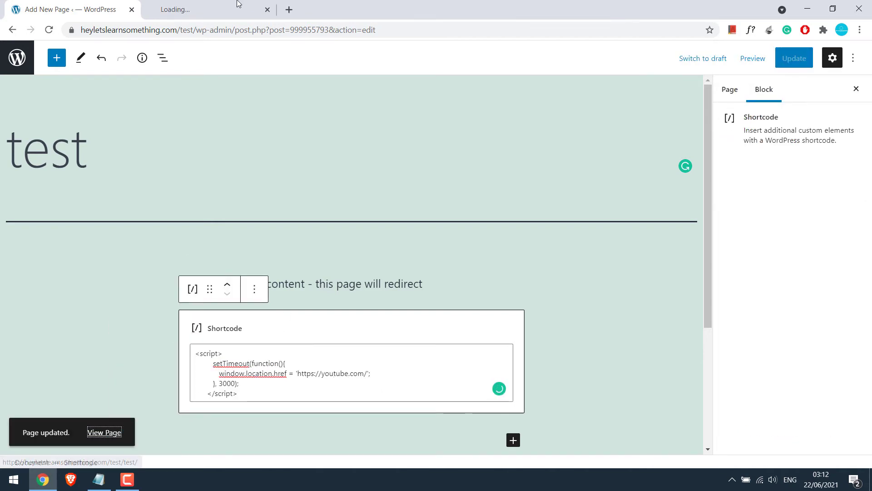
pyautogui.hotkey('ctrl', 'Tab')
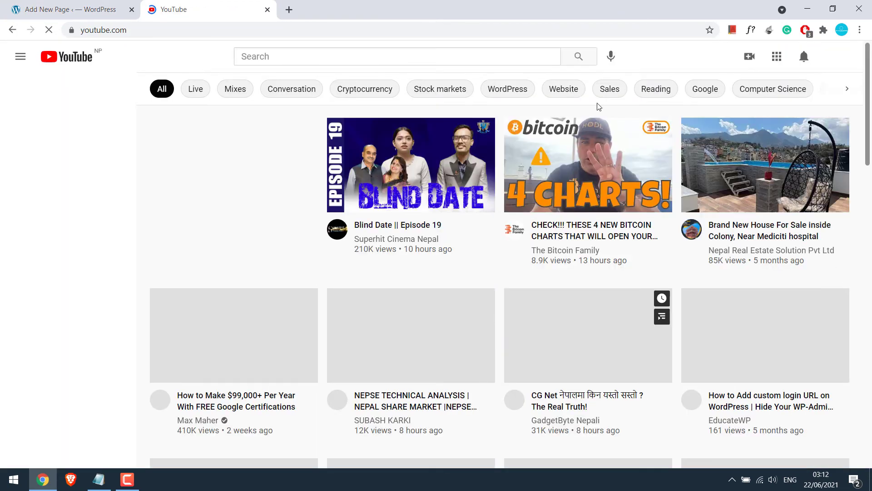
pyautogui.hotkey('ctrl', 'shift', 'Tab')
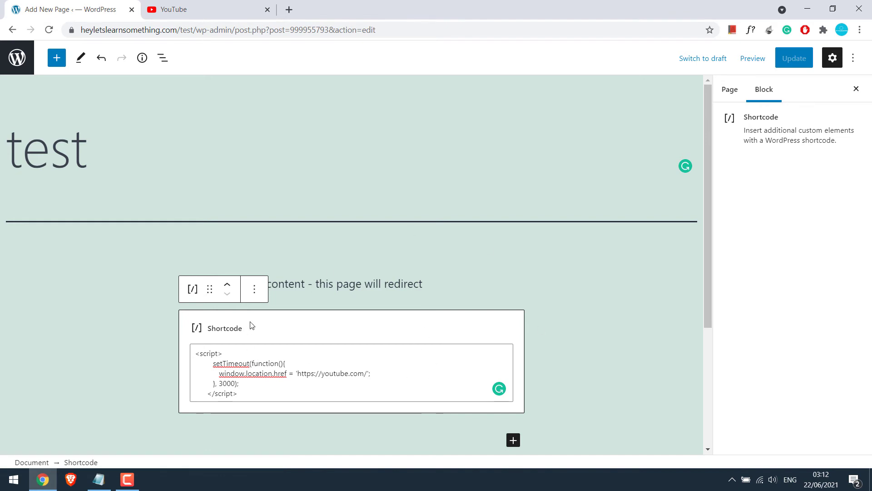
# Remove the shortcode block from the test page and update it.
pyautogui.click(255, 289)
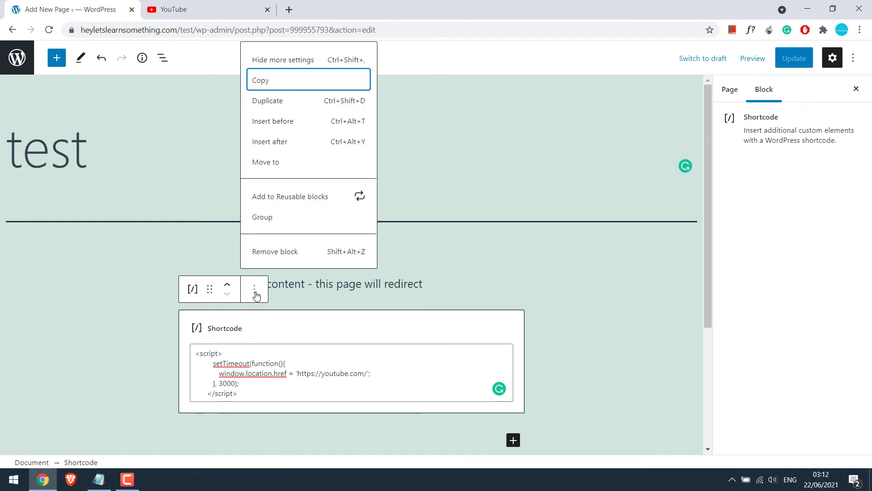
pyautogui.click(286, 257)
pyautogui.click(798, 60)
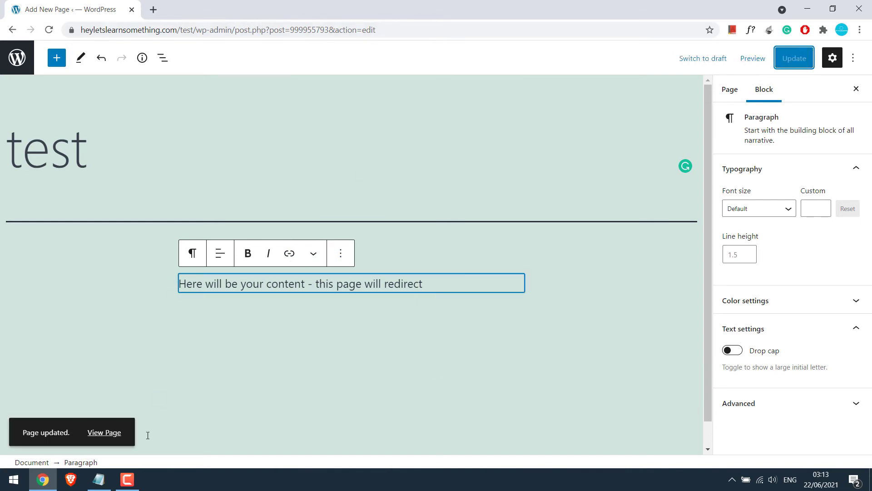
# View the live test page in a new tab, then return to the editor.
pyautogui.rightClick(109, 432)
pyautogui.click(176, 325)
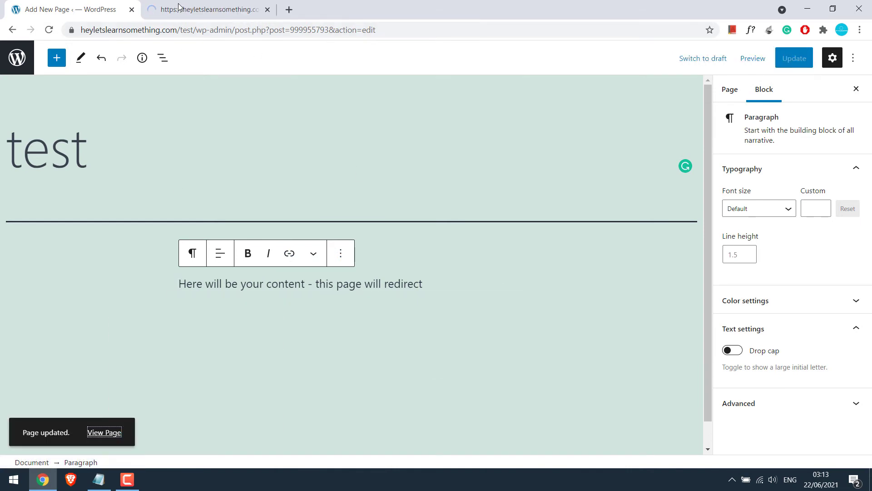
pyautogui.click(166, 10)
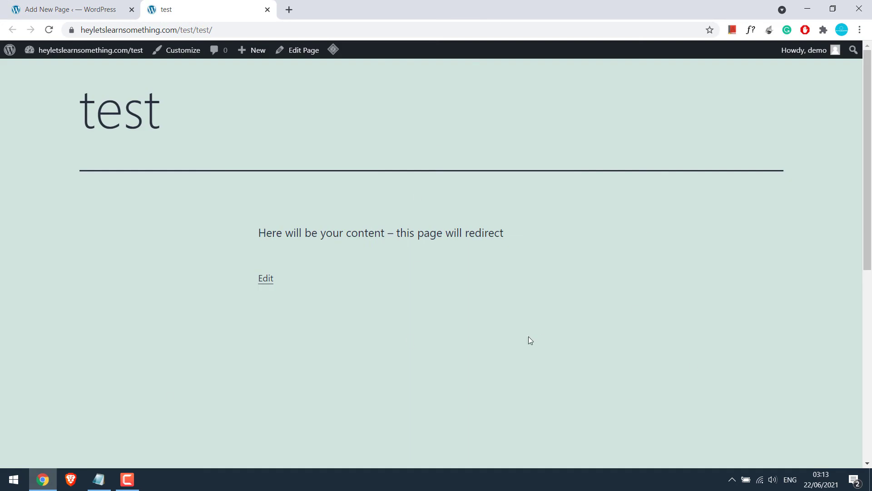
pyautogui.click(220, 31)
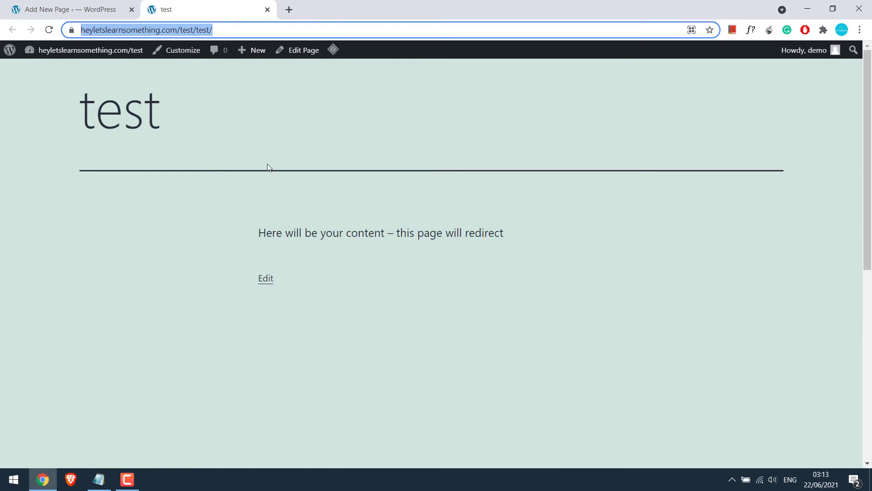
pyautogui.hotkey('ctrl', 'shift', 'Tab')
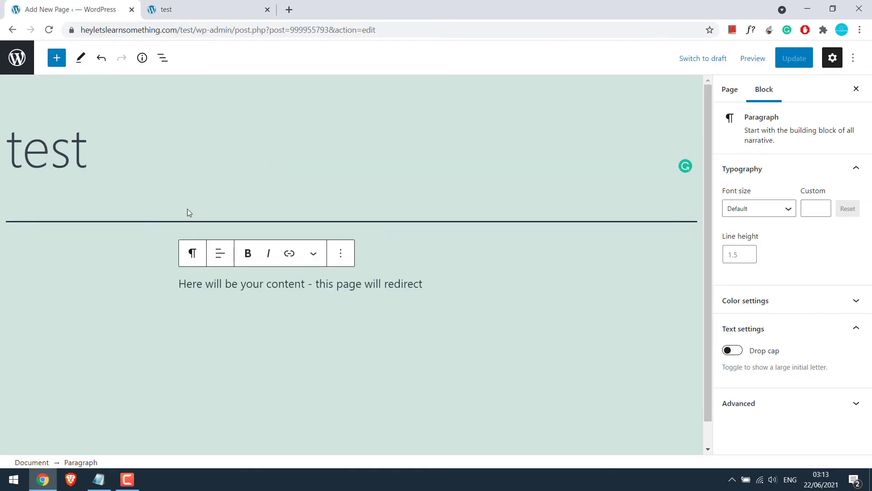
# Open the Twenty Twenty-One theme's functions.php in the Theme Editor.
pyautogui.click(17, 58)
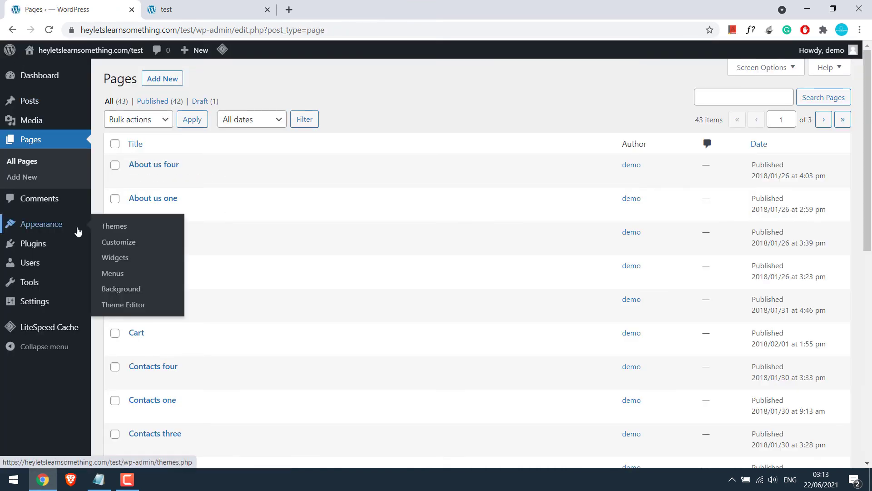
pyautogui.click(141, 304)
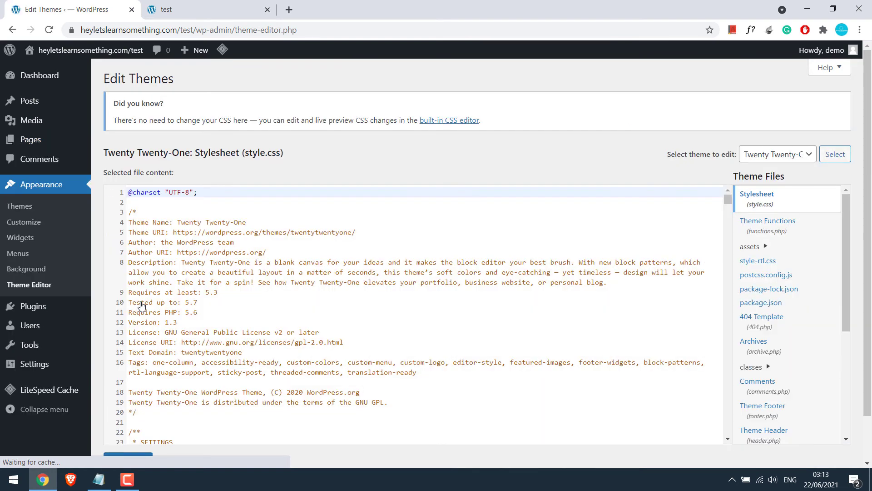
pyautogui.click(804, 222)
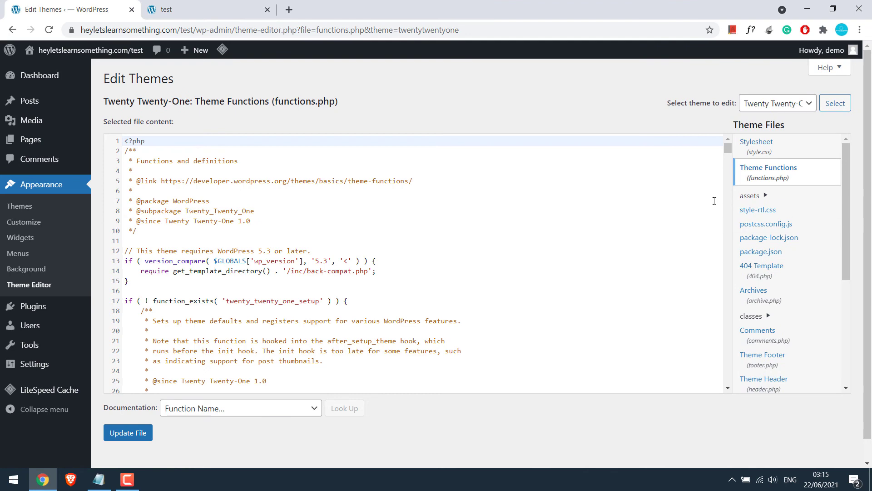
pyautogui.moveTo(725, 148)
pyautogui.mouseDown()
pyautogui.moveTo(739, 338)
pyautogui.moveTo(733, 390)
pyautogui.mouseUp()
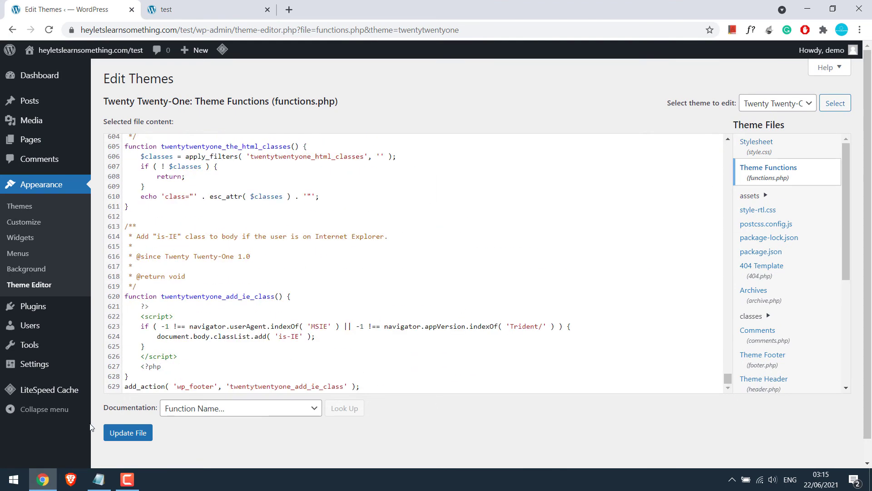
# Copy the redirect_URL_to_another code from Notepad and paste it after functions.php's last line.
pyautogui.click(99, 479)
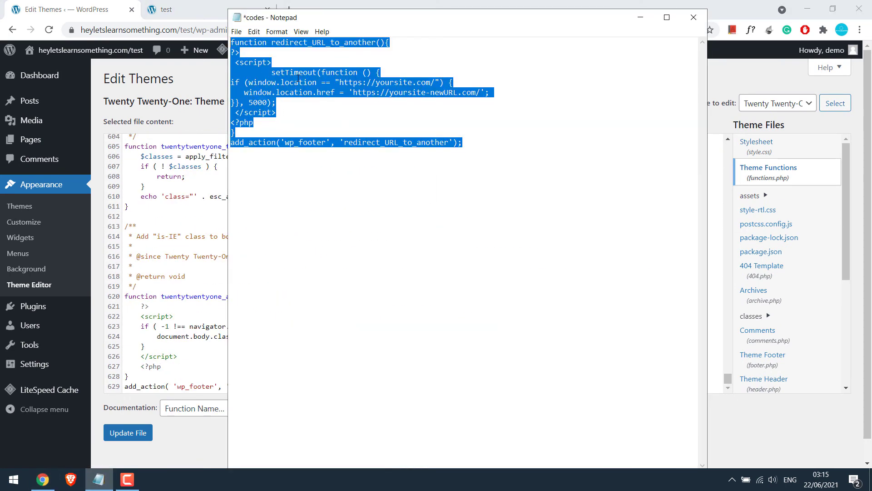
pyautogui.rightClick(297, 78)
pyautogui.click(318, 109)
pyautogui.click(160, 166)
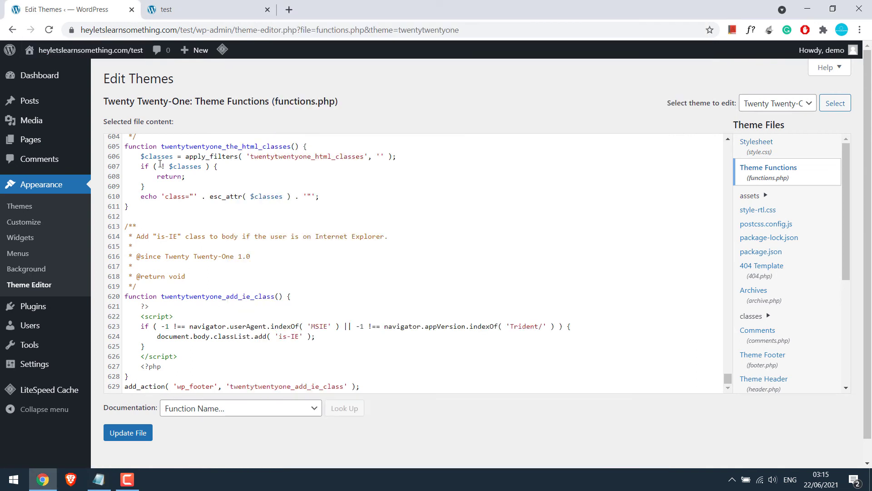
pyautogui.click(364, 390)
pyautogui.press('Return')
pyautogui.press('Return')
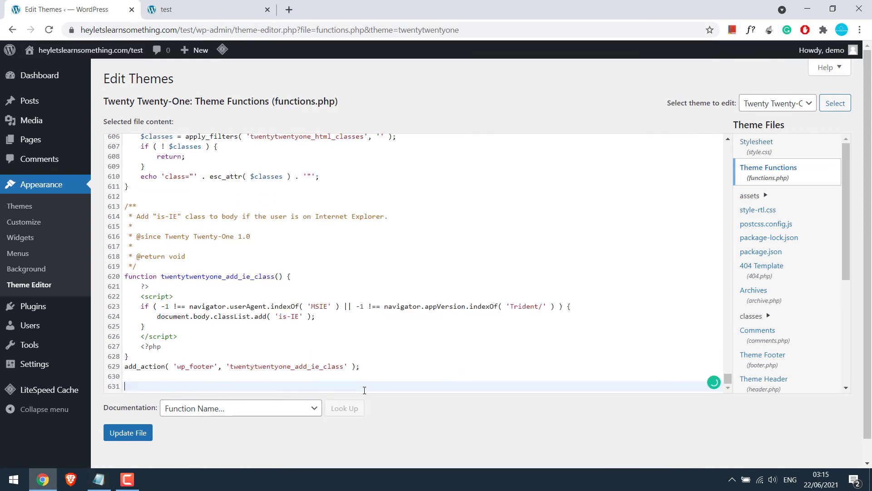
pyautogui.hotkey('ctrl', 'v')
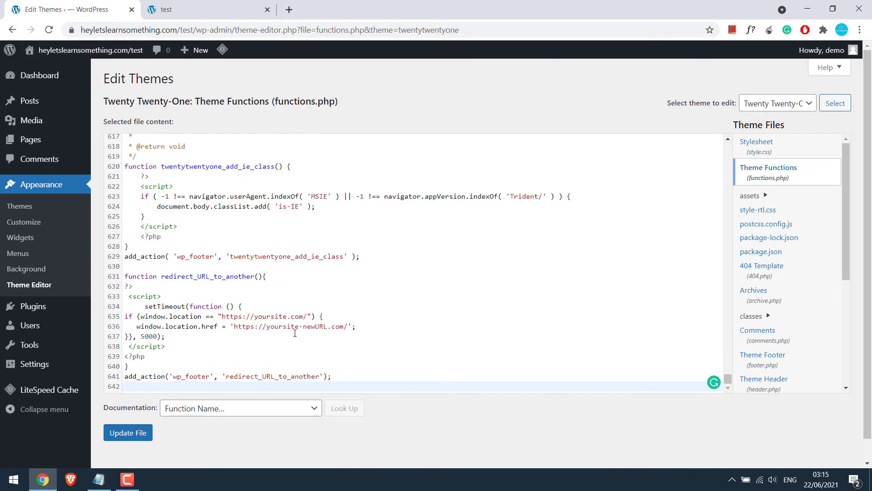
# Replace the placeholder yoursite.com address with the live test page's URL.
pyautogui.moveTo(221, 317); pyautogui.dragTo(308, 316)
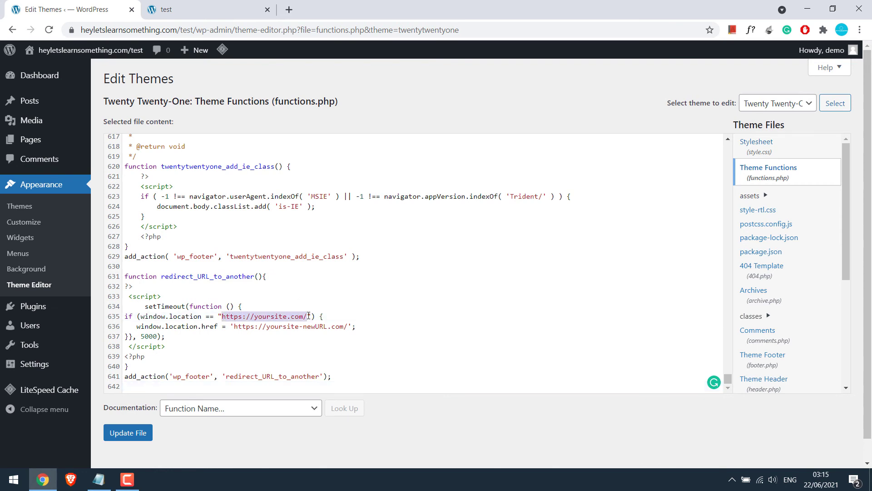
pyautogui.click(197, 10)
pyautogui.click(181, 31)
pyautogui.rightClick(182, 29)
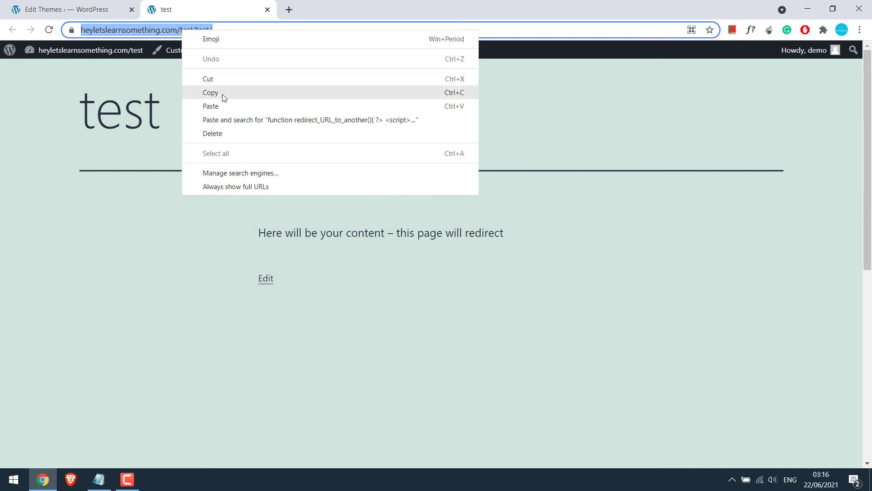
pyautogui.click(222, 93)
pyautogui.click(68, 10)
pyautogui.rightClick(250, 315)
pyautogui.click(273, 179)
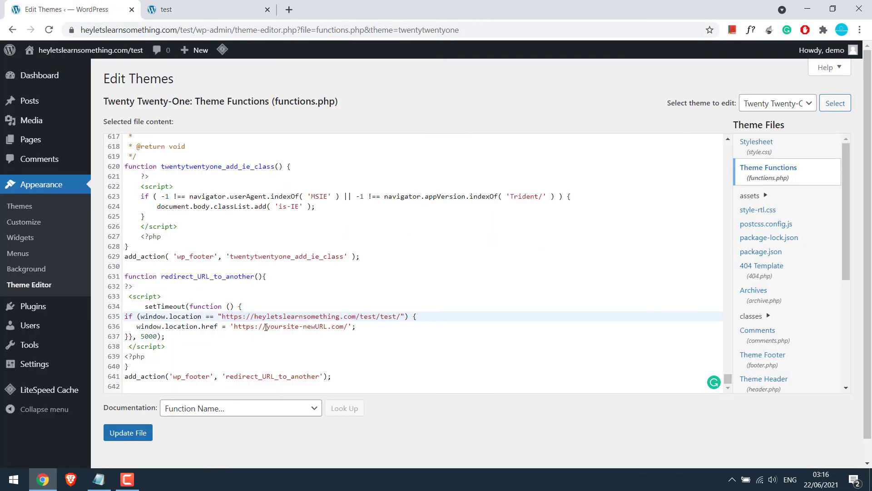
# Set the target to youtube and the delay to 3000, then save functions.php.
pyautogui.moveTo(316, 326); pyautogui.dragTo(329, 326)
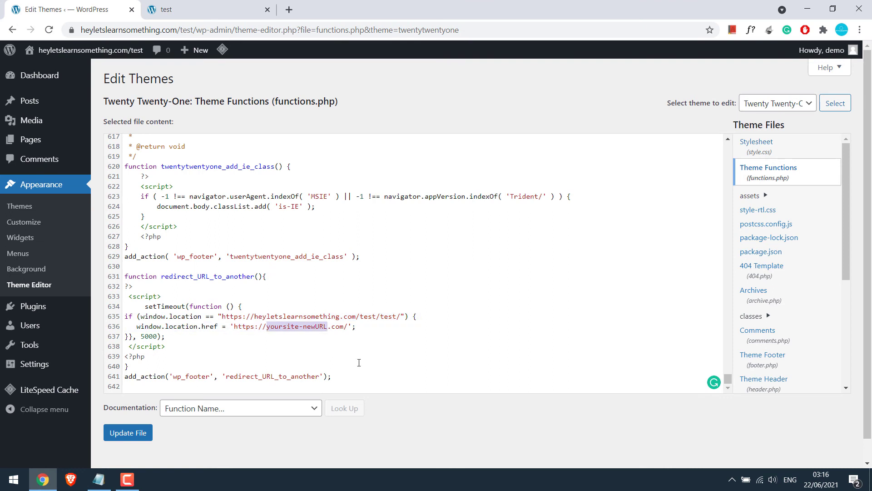
pyautogui.write('youtube.')
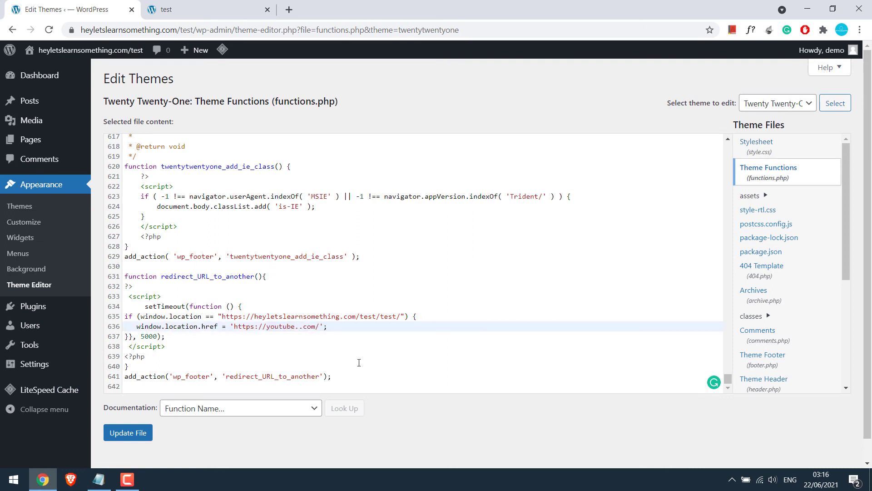
pyautogui.press('BackSpace')
pyautogui.doubleClick(149, 337)
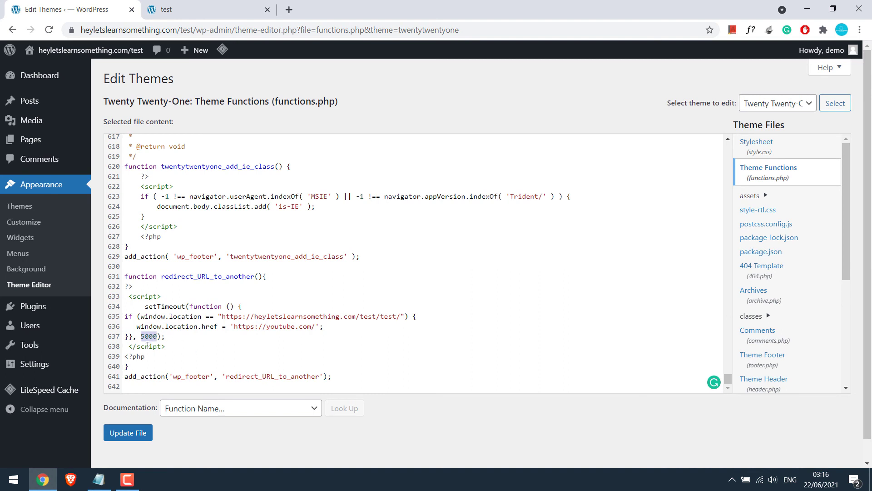
pyautogui.click(144, 336)
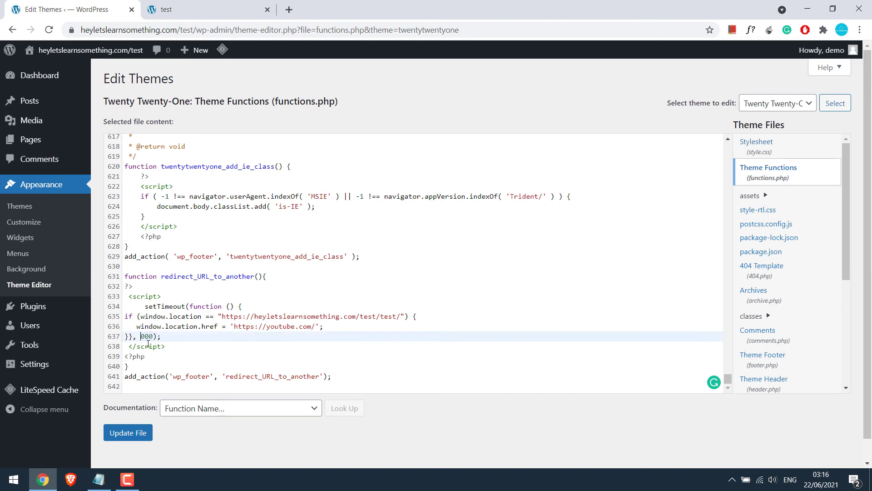
pyautogui.press('BackSpace')
pyautogui.write('3')
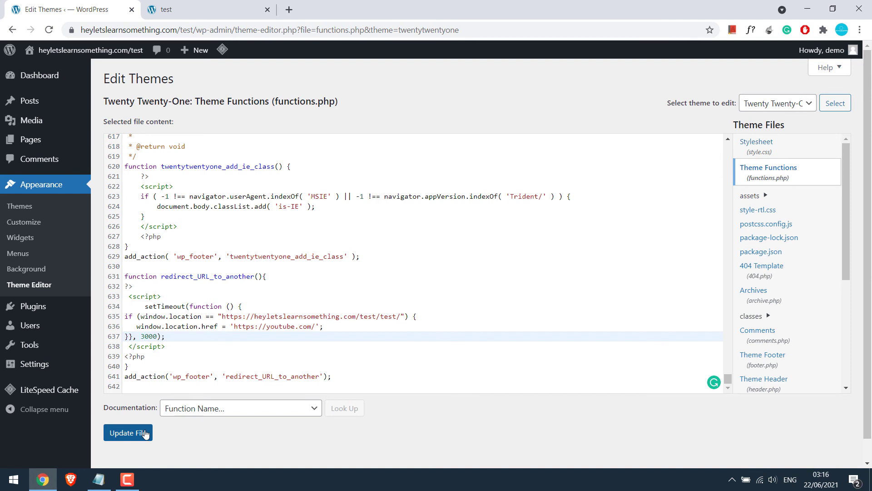
pyautogui.click(130, 432)
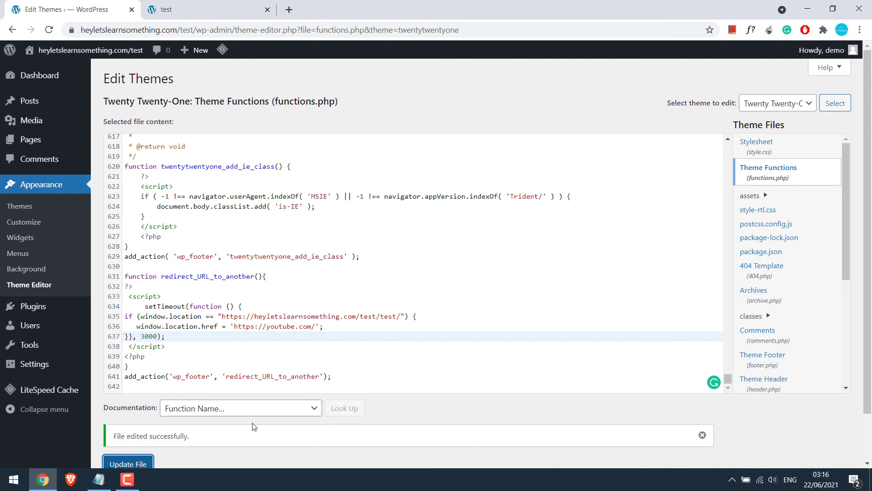
# Reload the live 'test' page to check it redirects to youtube.com after 3 seconds.
pyautogui.click(170, 14)
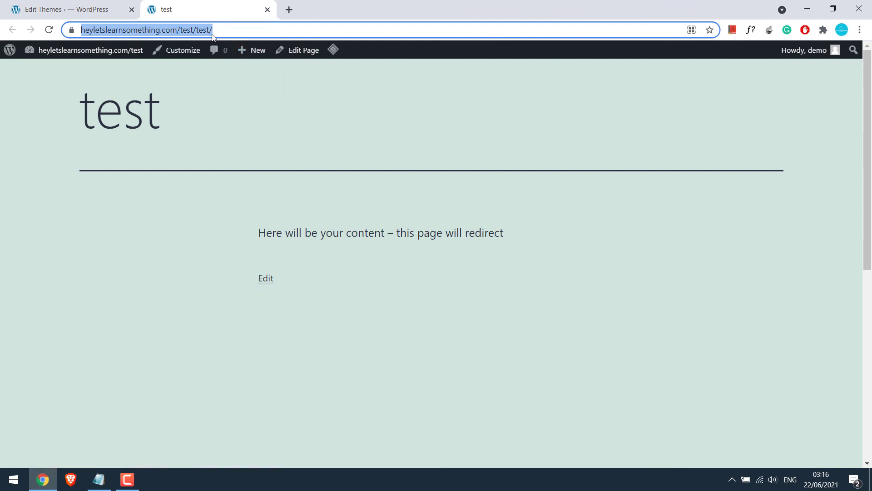
pyautogui.press('Return')
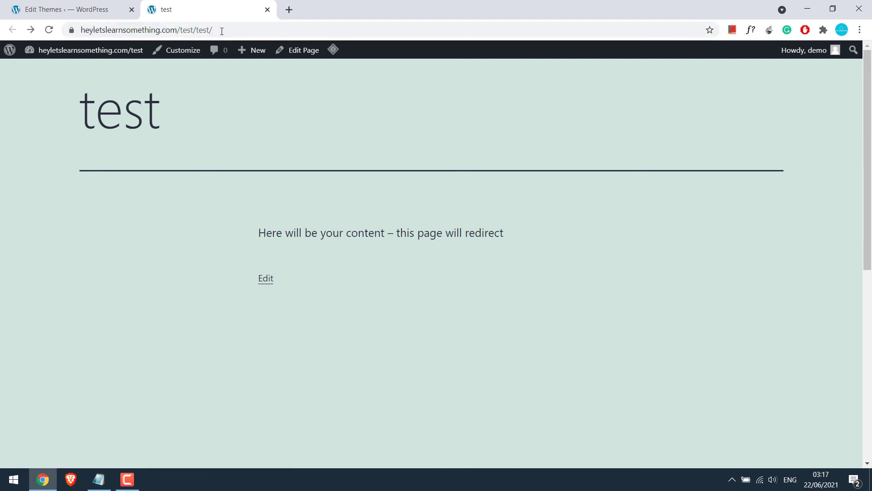